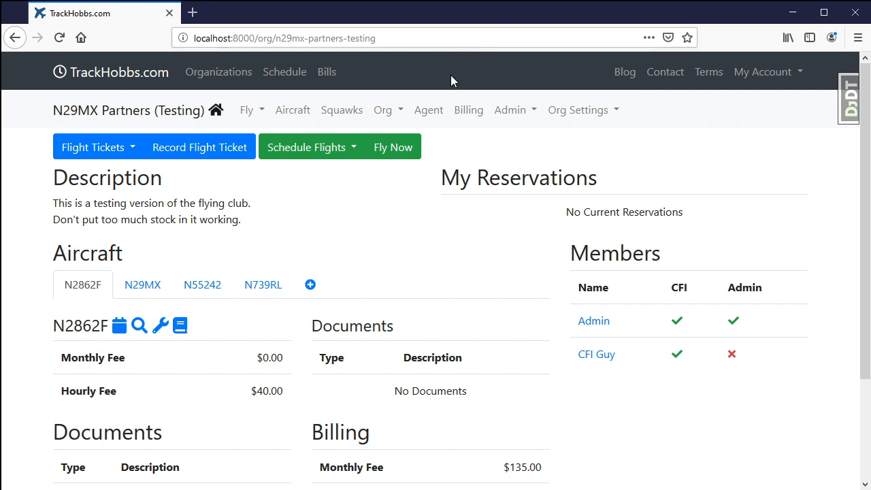
View the agent area's reservations and recent flights, and open the sales form for creating an invoice
click(429, 113)
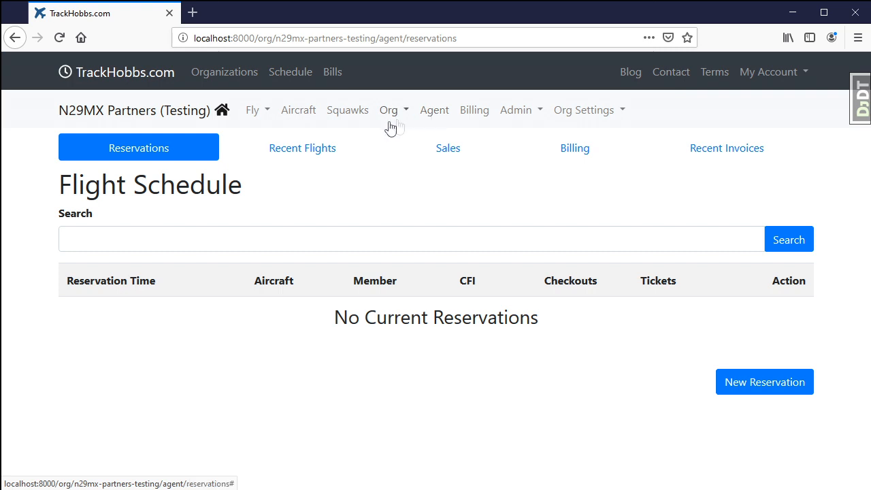
click(302, 155)
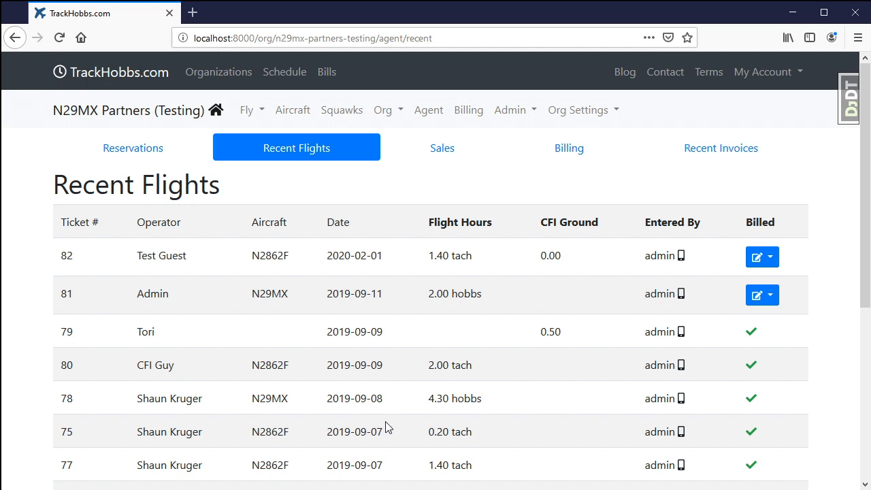
click(441, 146)
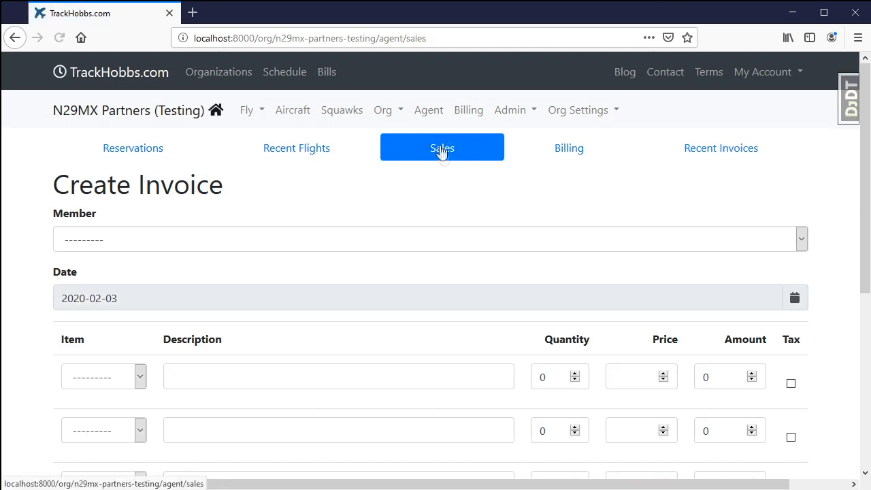
scroll(391, 350, down, 5)
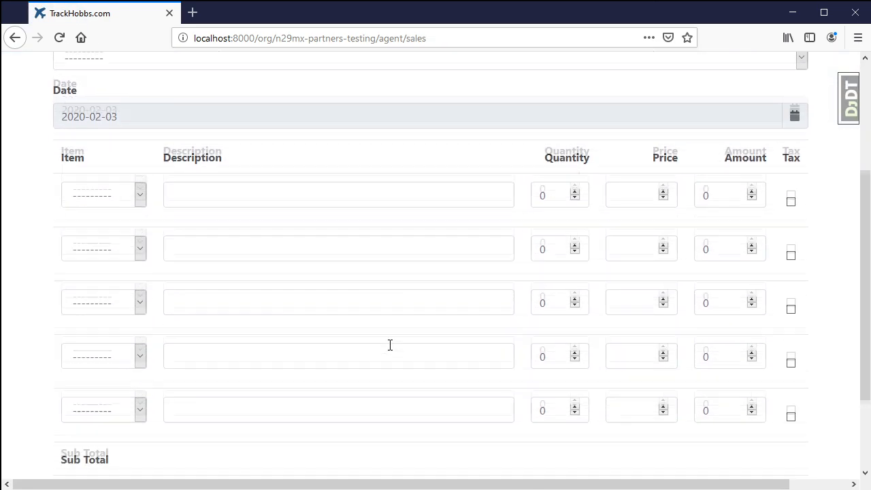
scroll(391, 350, up, 2)
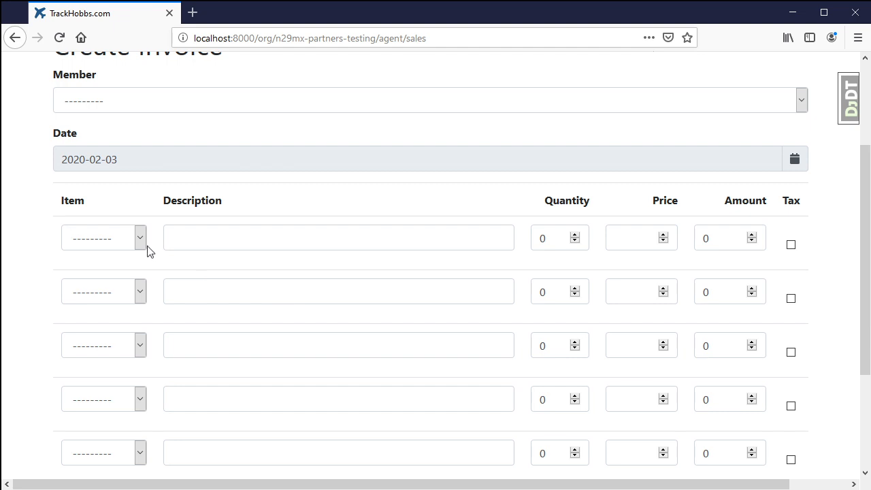
Draft a sales invoice for the Test Guest member with Discovery Flight as the first item
click(119, 245)
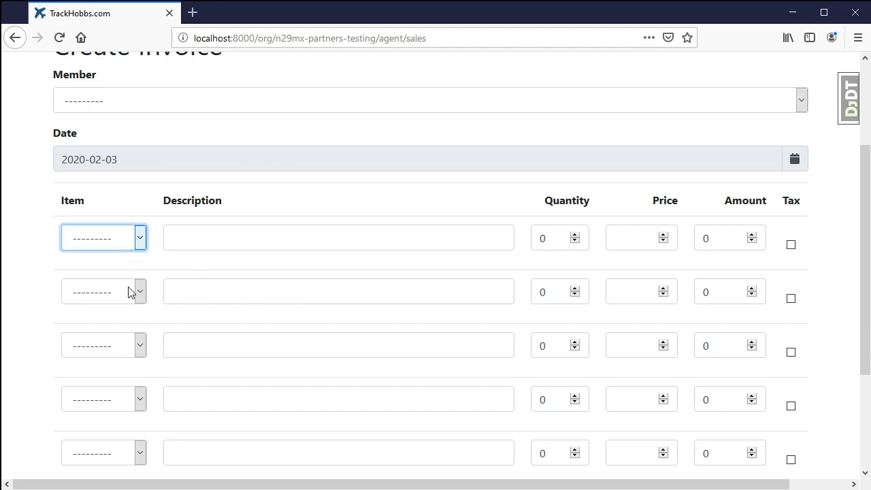
click(174, 107)
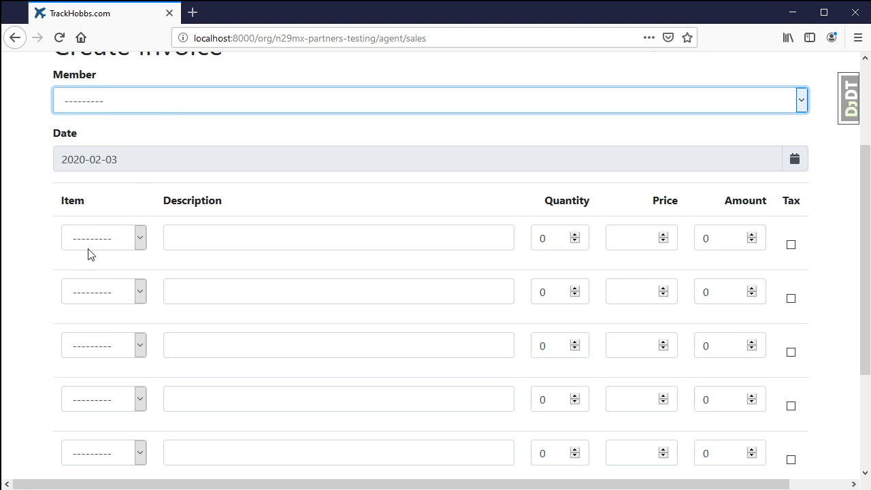
key(Down)
click(107, 239)
click(117, 289)
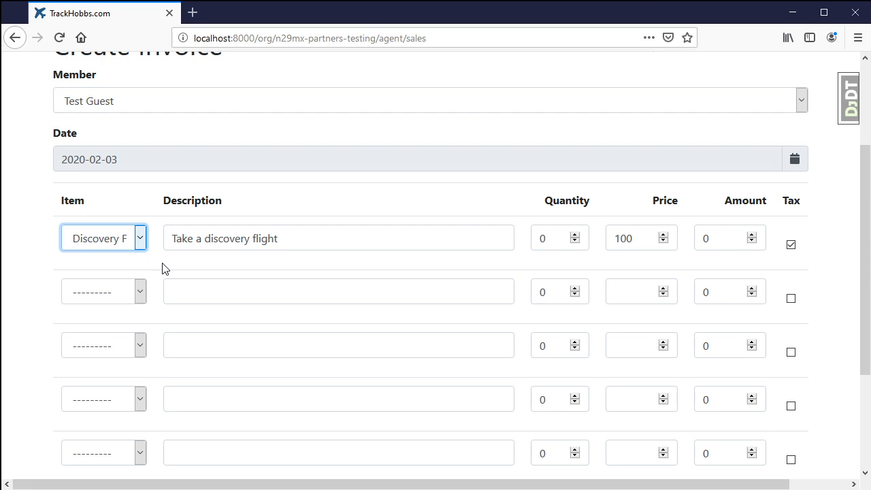
scroll(162, 269, up, 2)
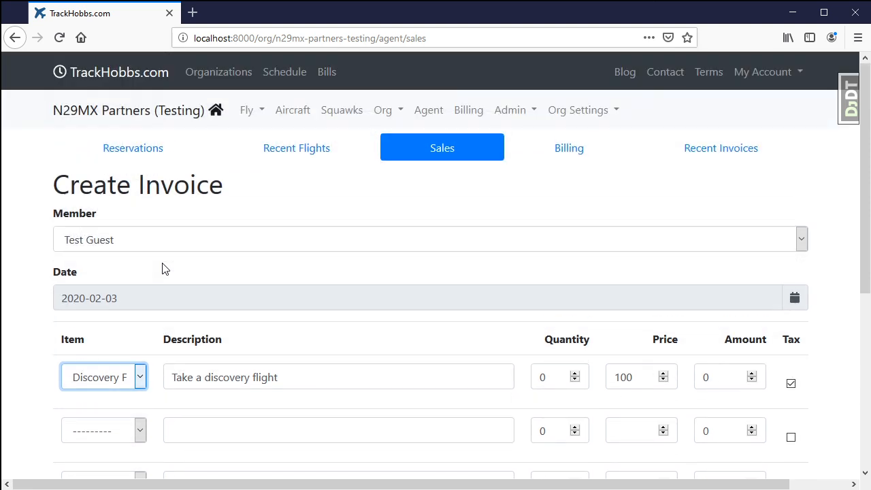
Start billing flight ticket 82 as a discovery flight and assign the Discovery Flight item to its invoice line
click(298, 152)
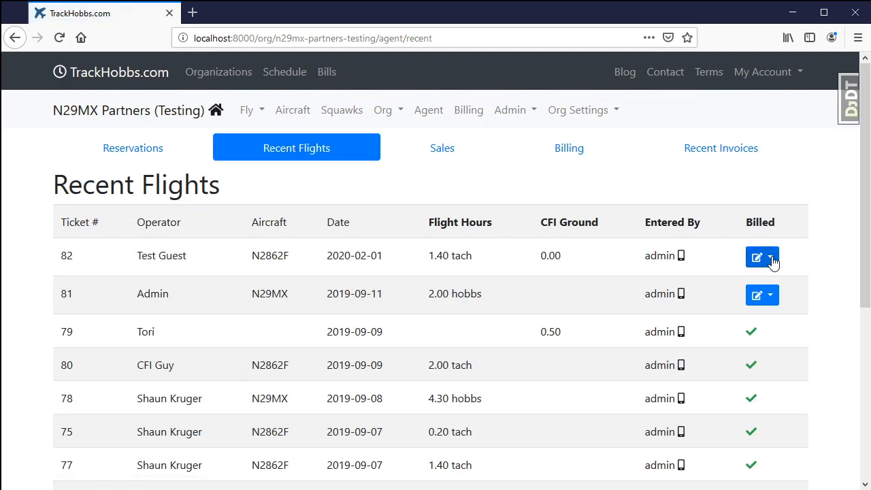
click(772, 259)
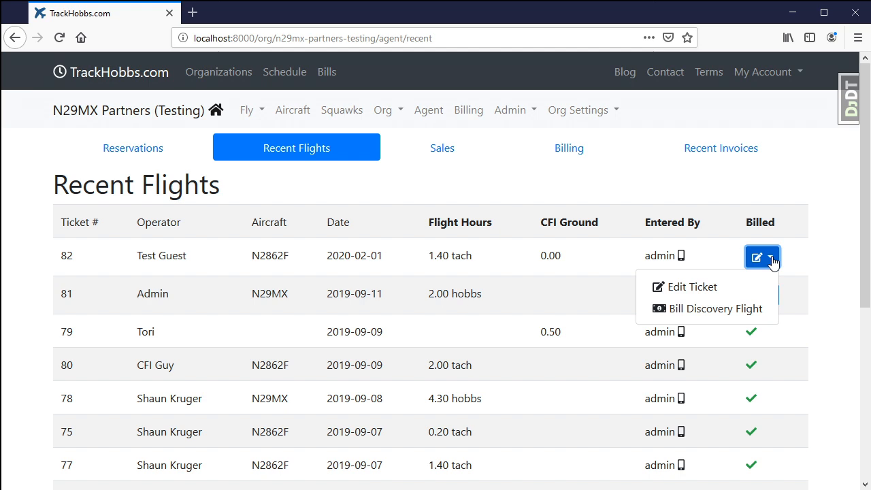
click(722, 311)
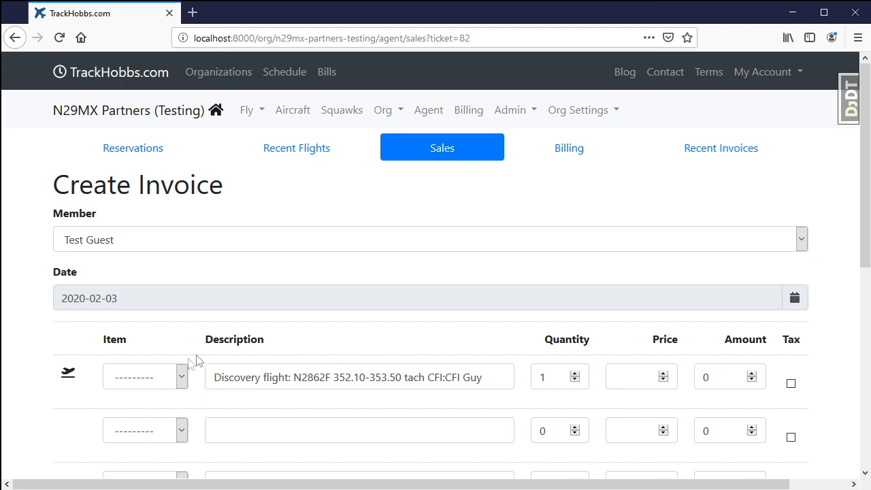
click(176, 381)
click(154, 424)
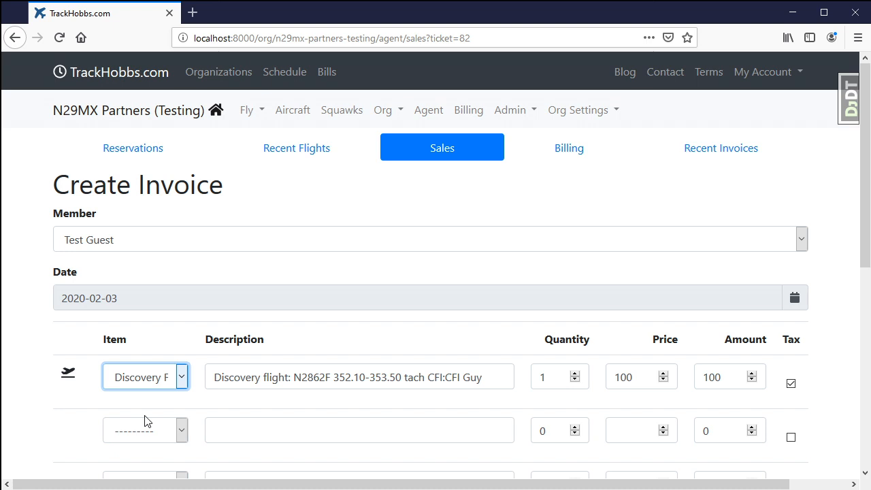
Review the organization's invoice item types and start creating a new item type
click(513, 118)
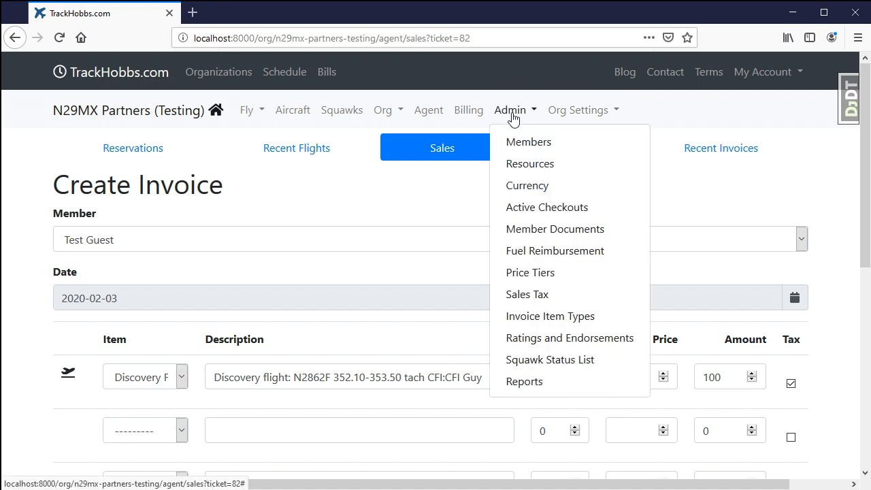
click(535, 328)
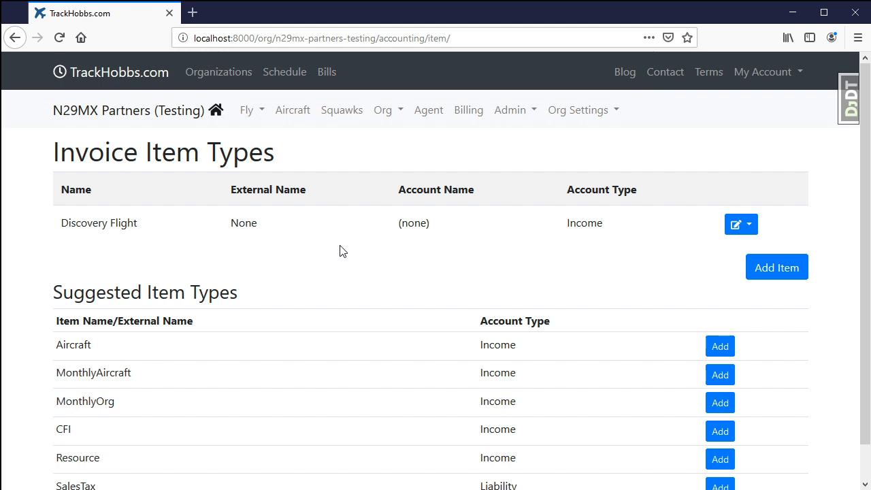
scroll(353, 285, down, 1)
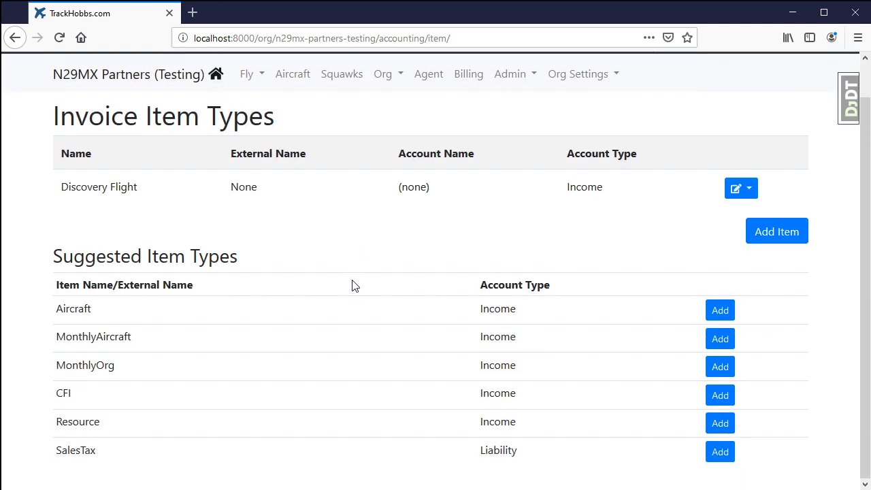
scroll(353, 285, up, 1)
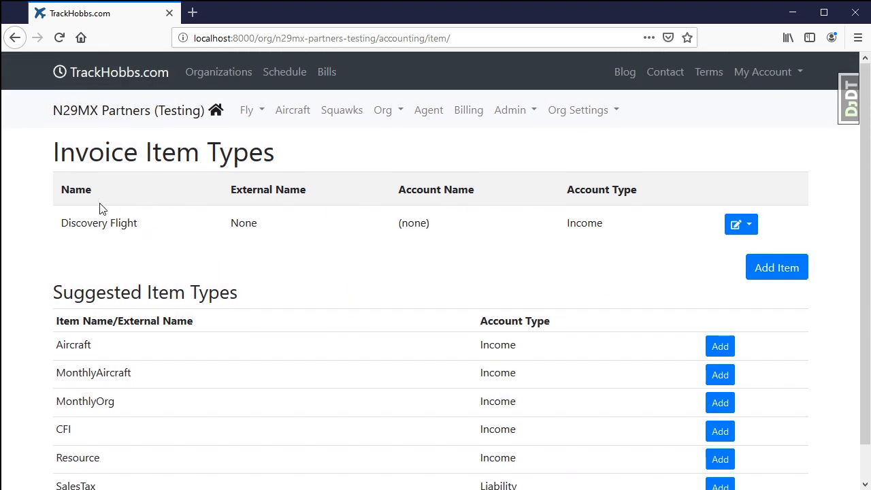
click(779, 271)
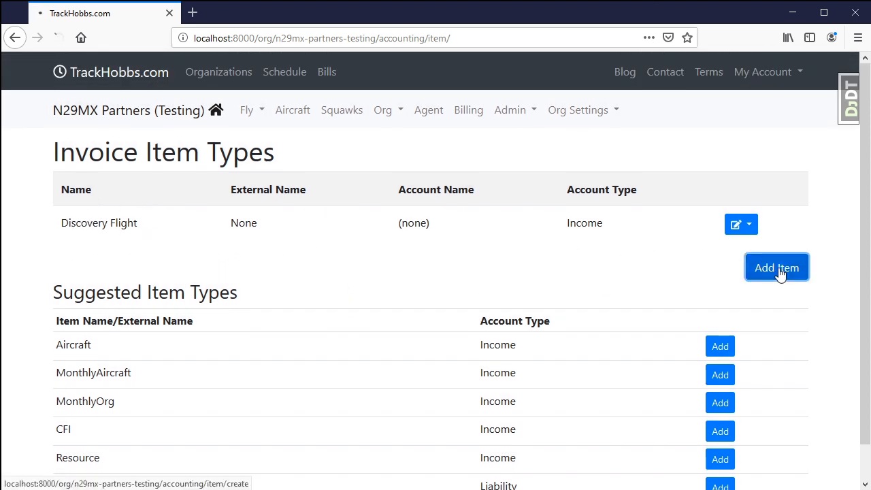
Name the new invoice item type "Starter Pack A" and describe it as "Backpack and other supplies"
click(123, 213)
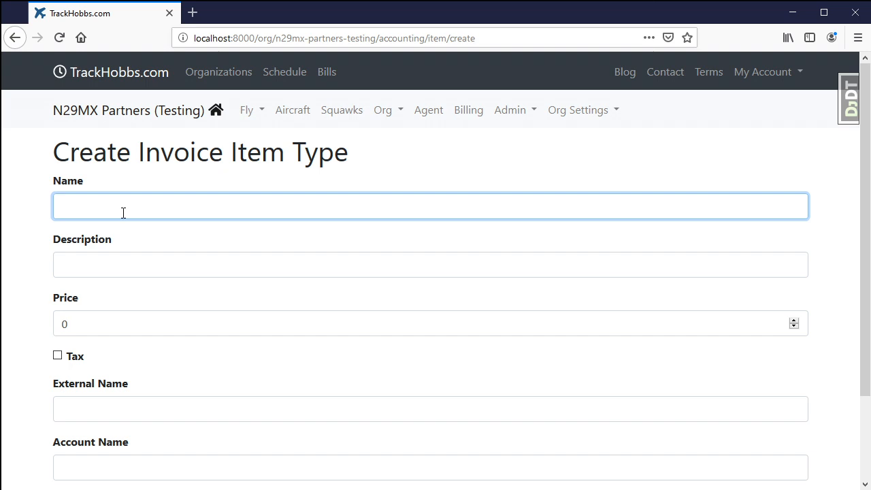
text(Starter Pack A)
key(Tab)
text(Backpack )
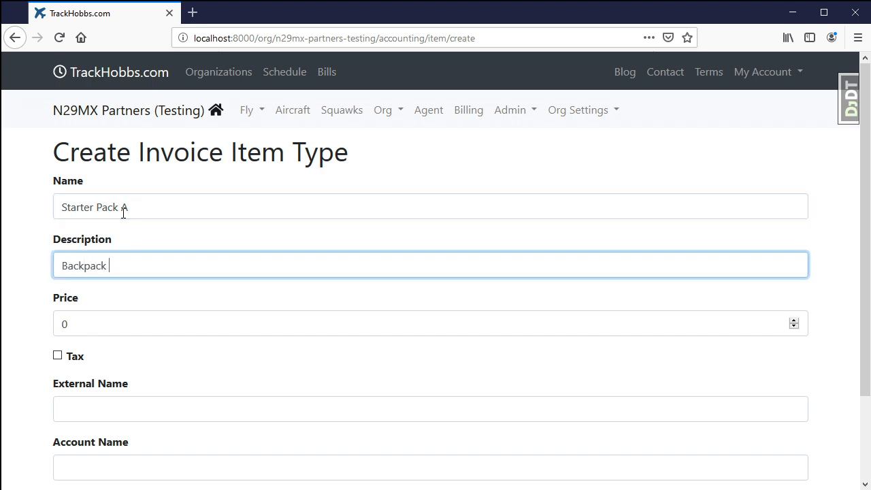
text(and other supplies)
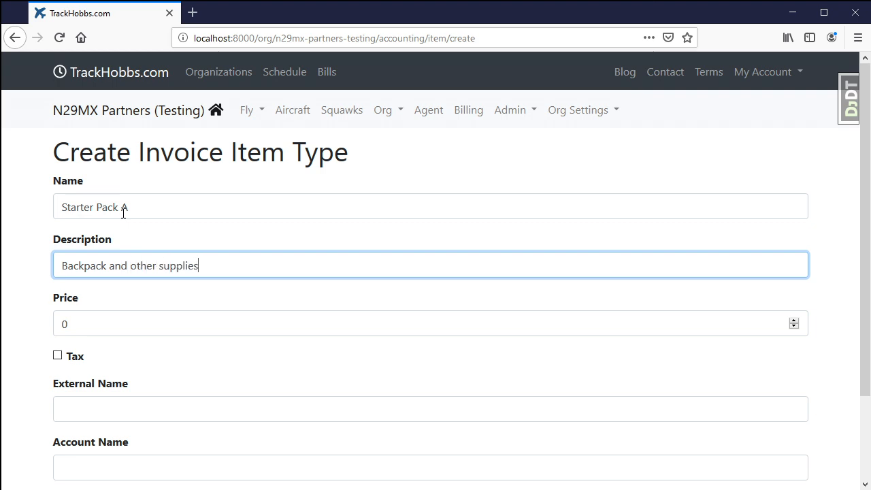
Set the item type's price to 150, mark it as taxed, and create it
click(119, 327)
drag(119, 327, 2, 317)
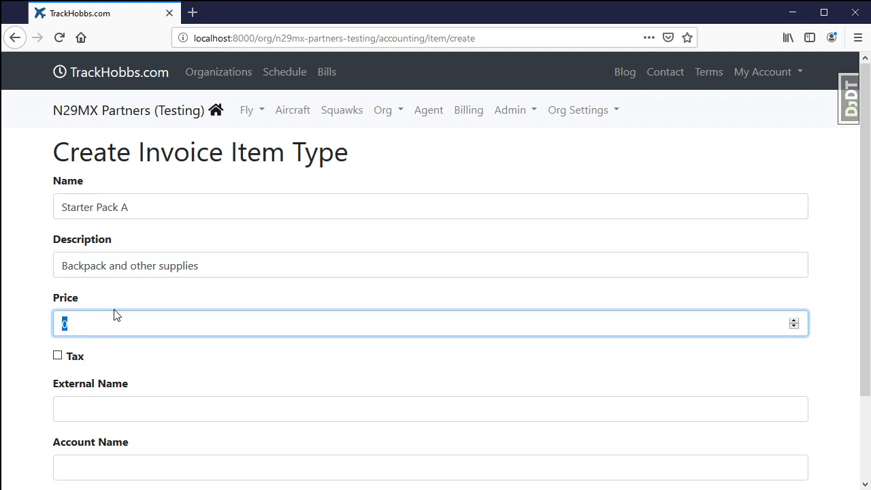
text(150)
click(58, 357)
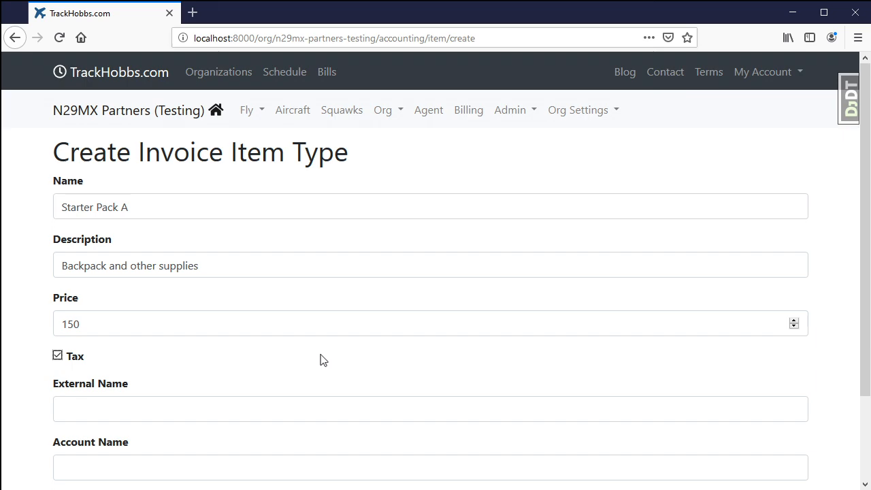
scroll(315, 360, down, 3)
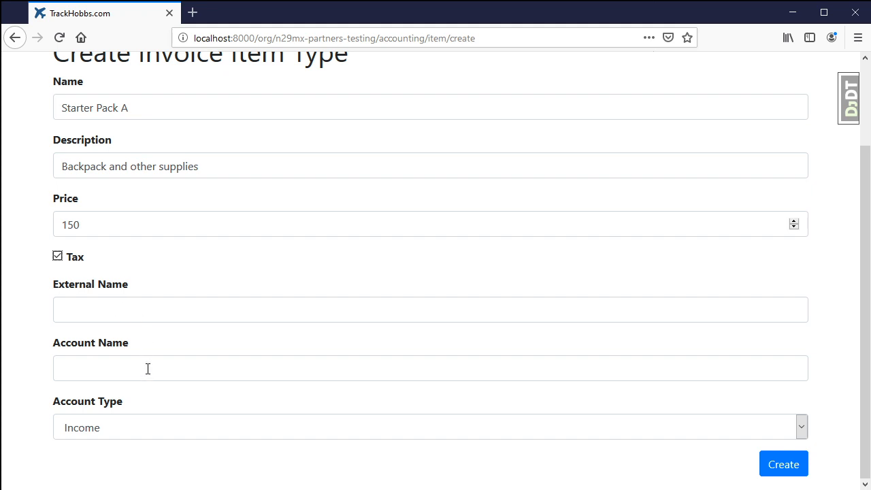
click(784, 469)
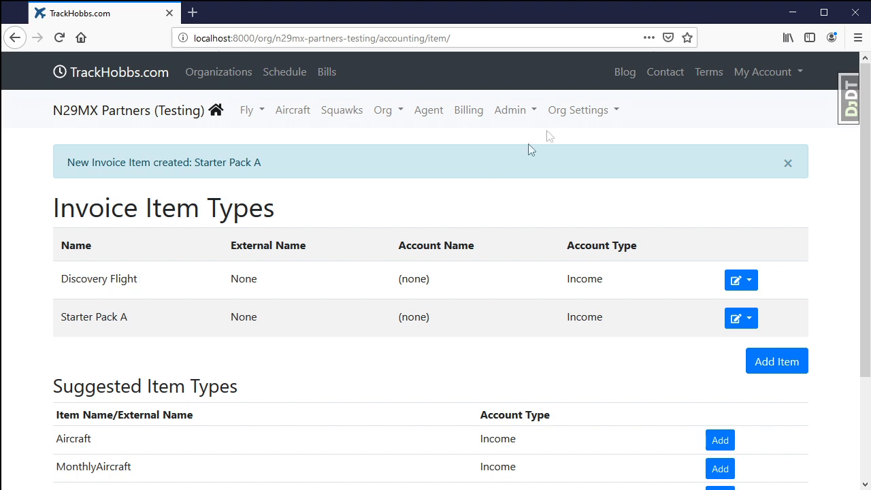
Set the Discovery Flight Item to Discovery Flight in the organization configuration and save the update
click(572, 113)
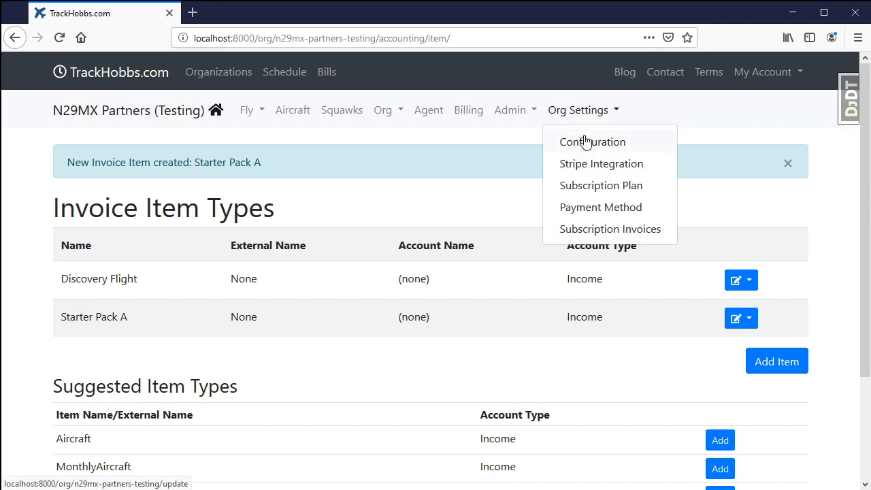
click(577, 141)
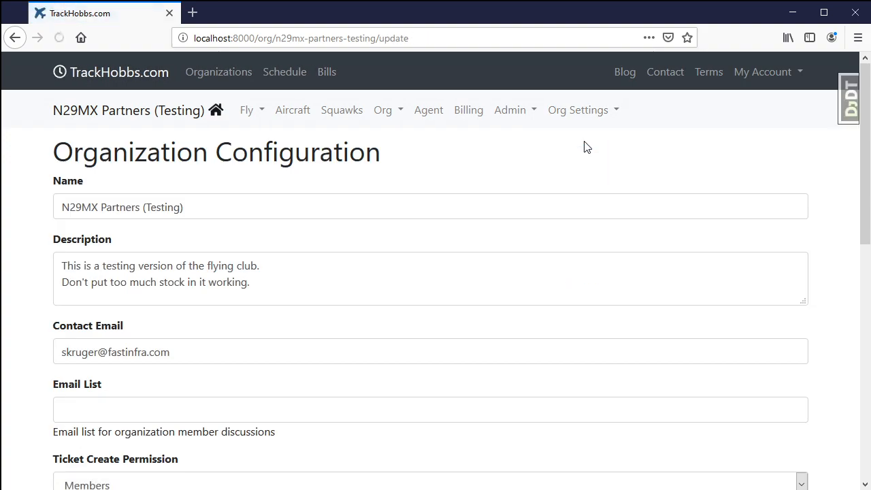
scroll(326, 333, down, 4)
scroll(327, 328, down, 2)
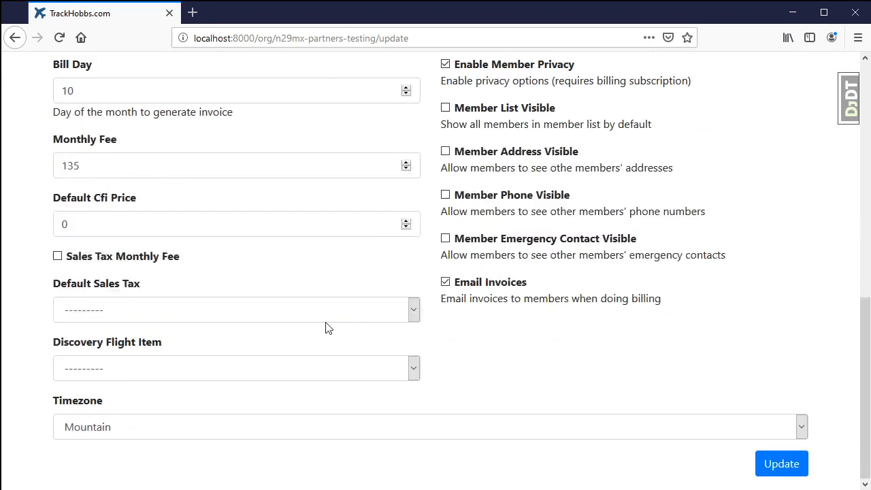
scroll(327, 327, up, 2)
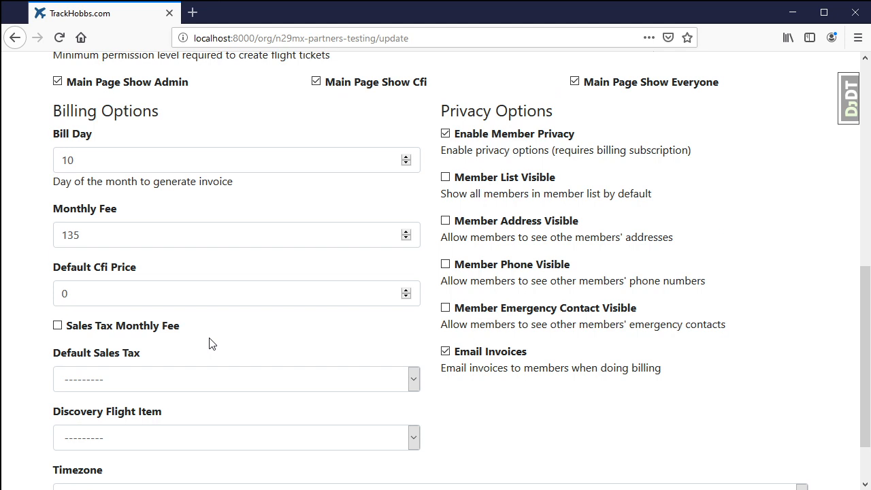
click(156, 445)
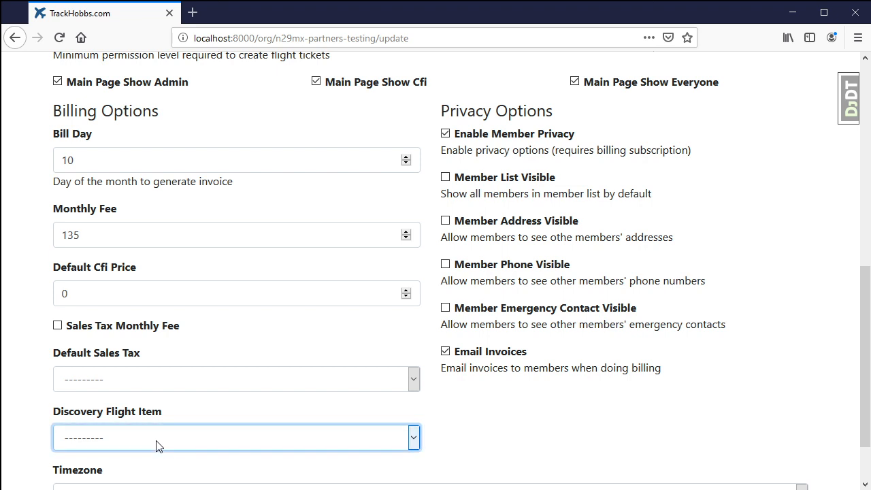
click(122, 420)
scroll(553, 415, down, 2)
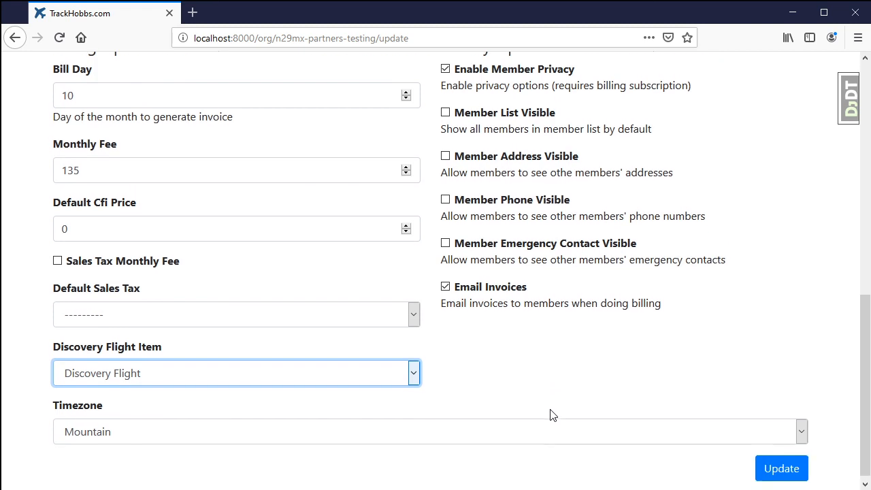
click(762, 465)
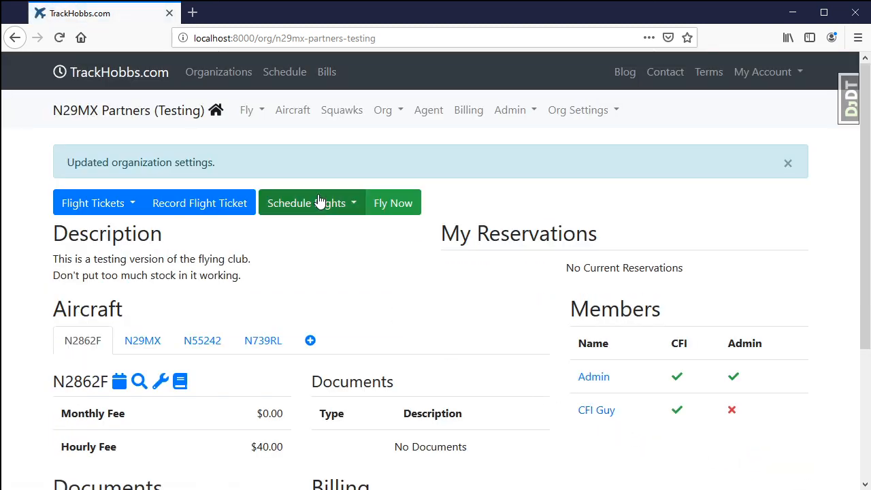
From the agent area's recent flights, bill the guest's unbilled N2862F flight of 2020-02-01 as a discovery flight
click(429, 111)
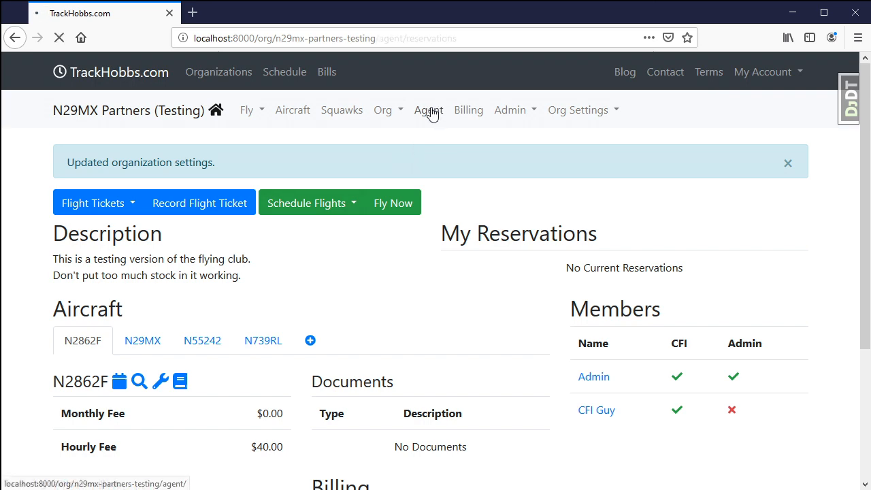
click(287, 153)
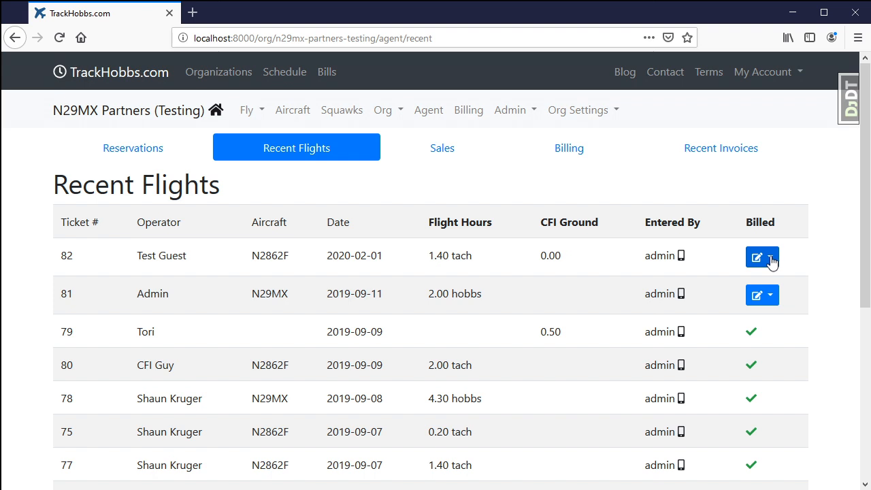
click(769, 258)
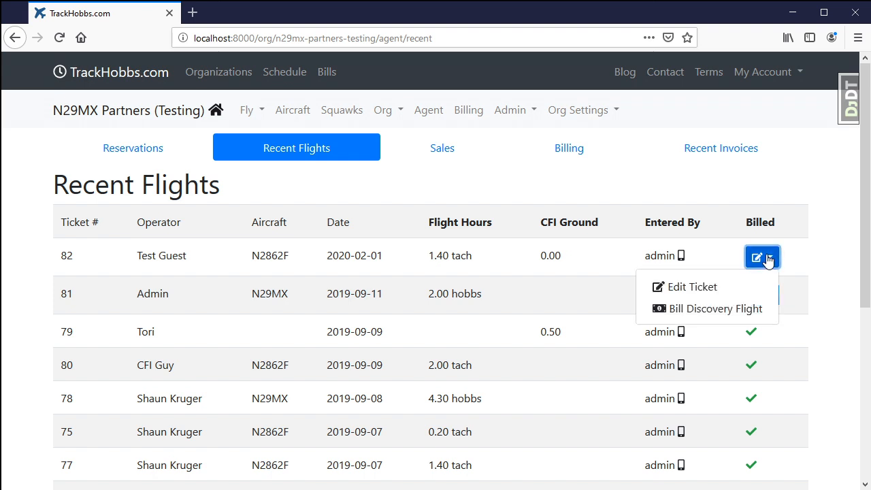
click(710, 314)
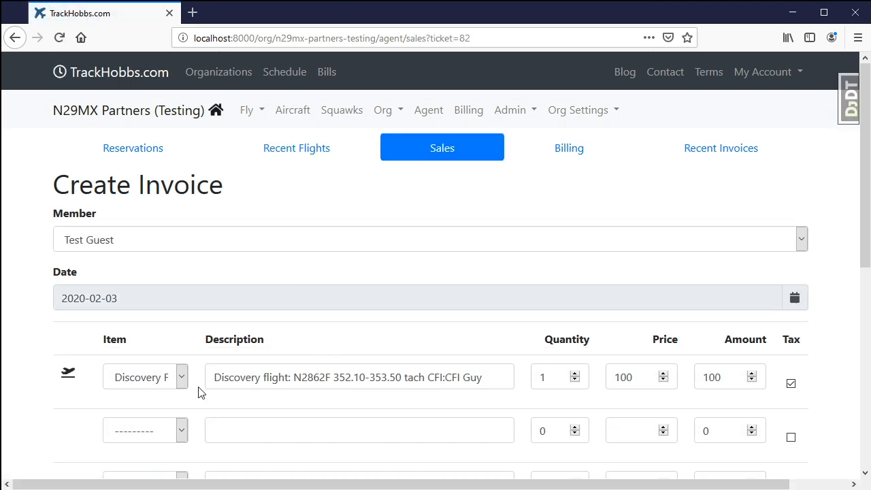
Add Starter Pack A as the invoice's second line item with a quantity of 1
scroll(200, 393, down, 4)
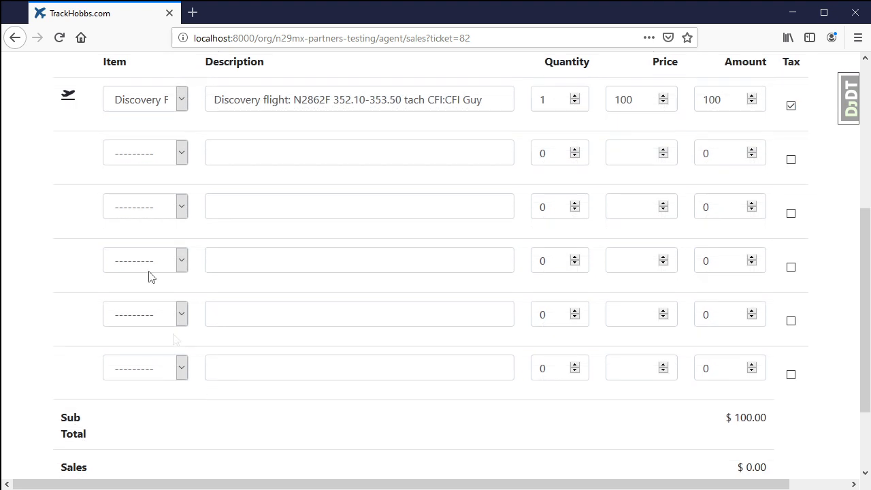
click(139, 153)
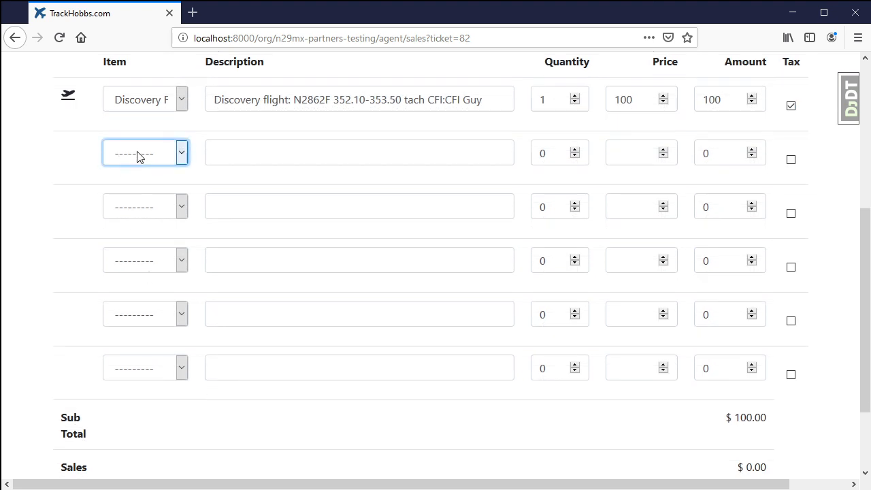
click(147, 224)
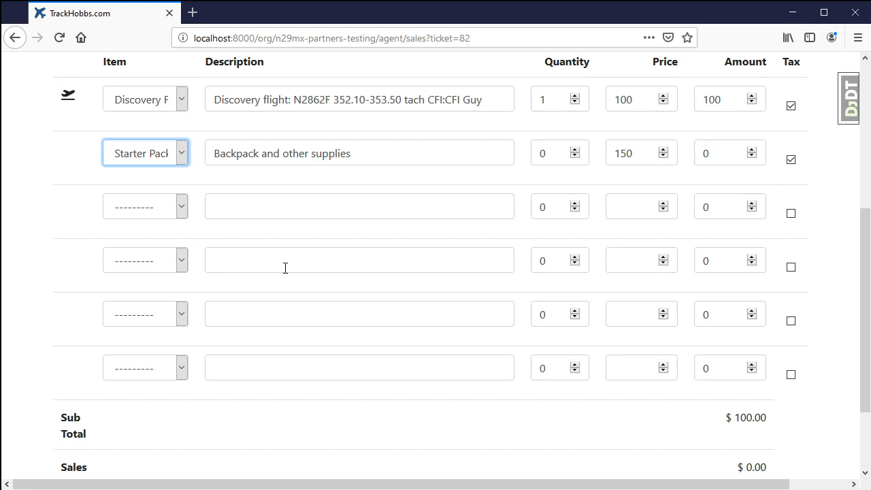
double_click(553, 154)
text(1)
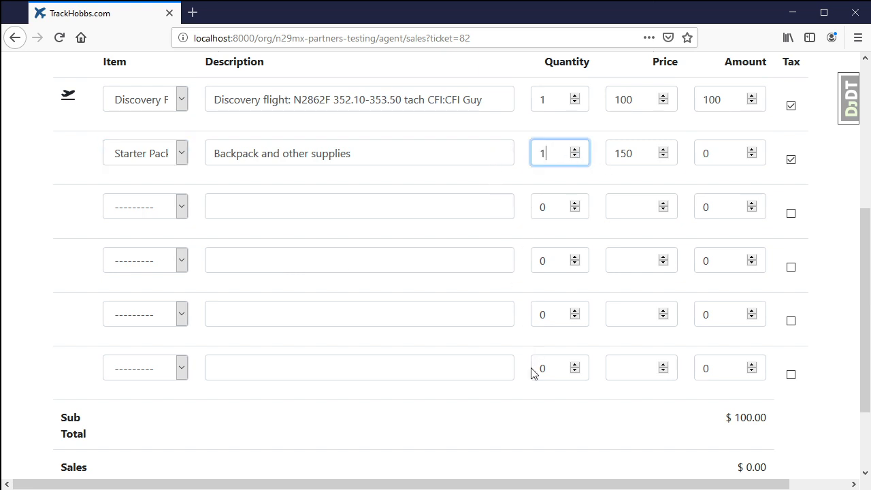
key(Tab)
Review the invoice's line items and totals, and create the invoice
scroll(582, 427, down, 3)
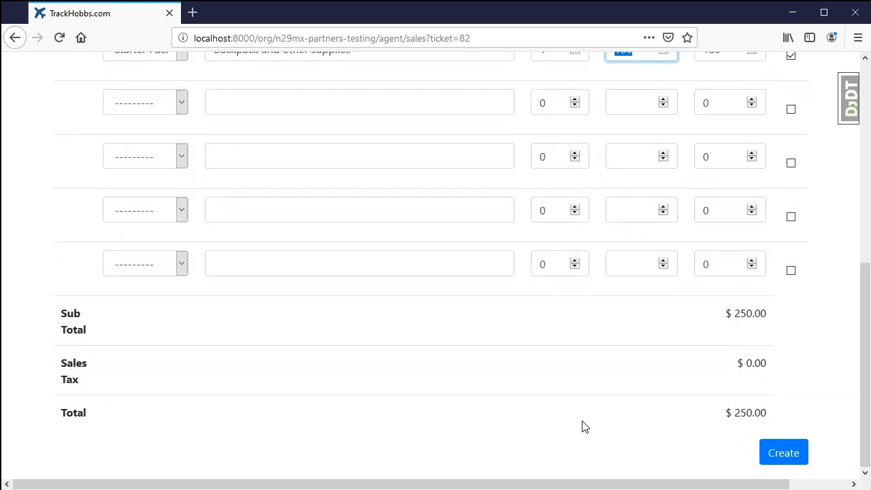
scroll(582, 427, up, 5)
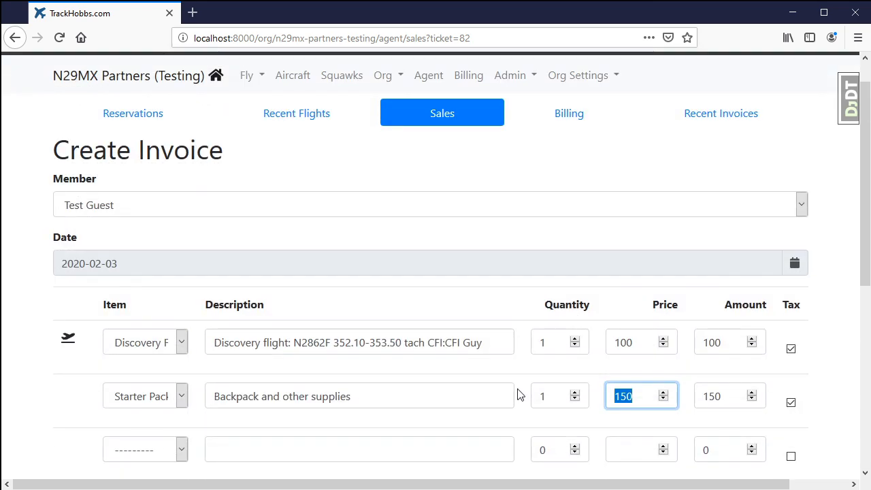
scroll(517, 395, down, 5)
click(784, 454)
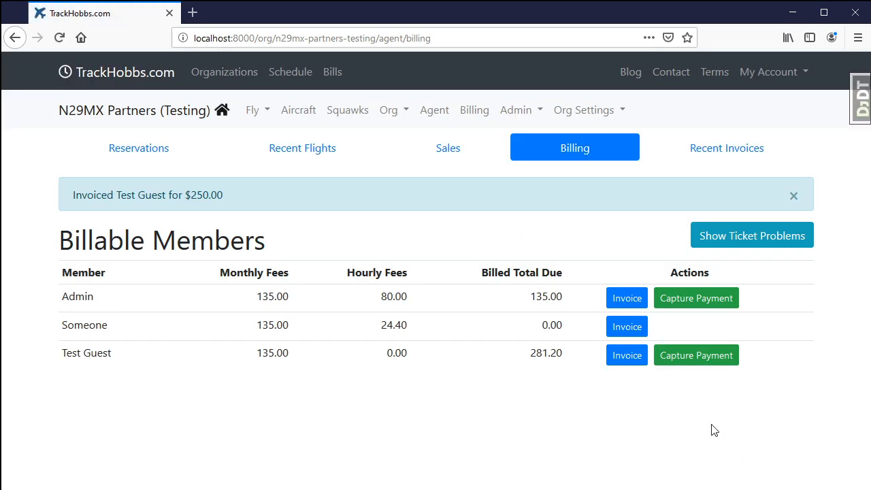
Examine the guest's new bill among the recent invoices, and check the flight's billed status in the recent flights
click(718, 151)
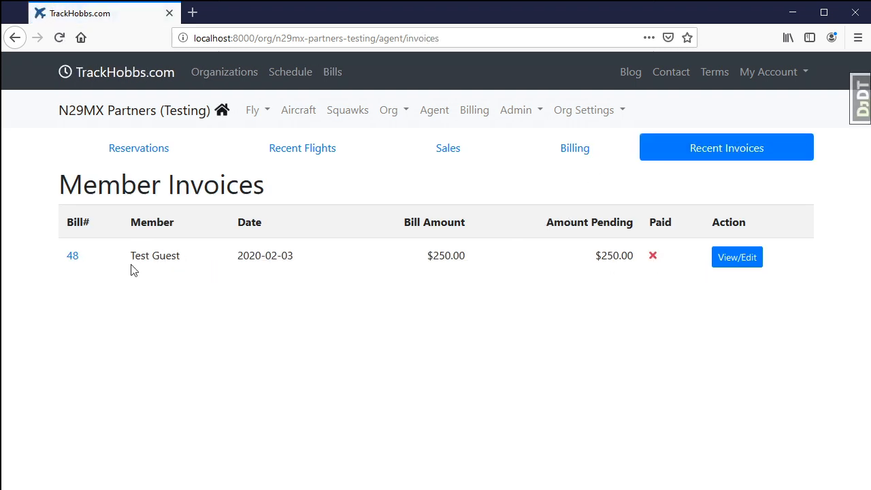
click(69, 259)
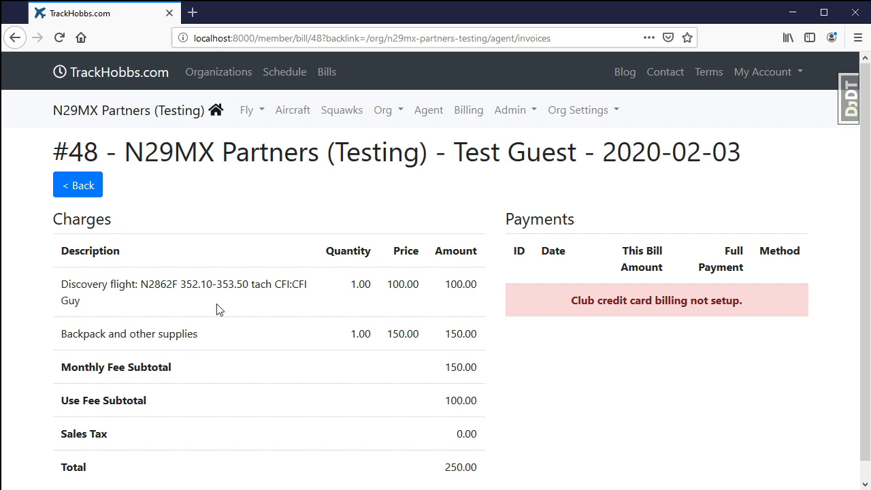
click(79, 187)
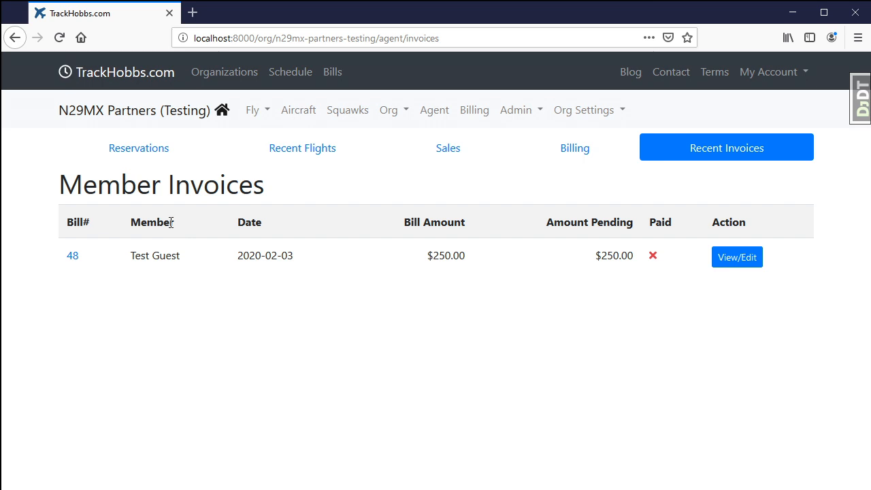
click(308, 149)
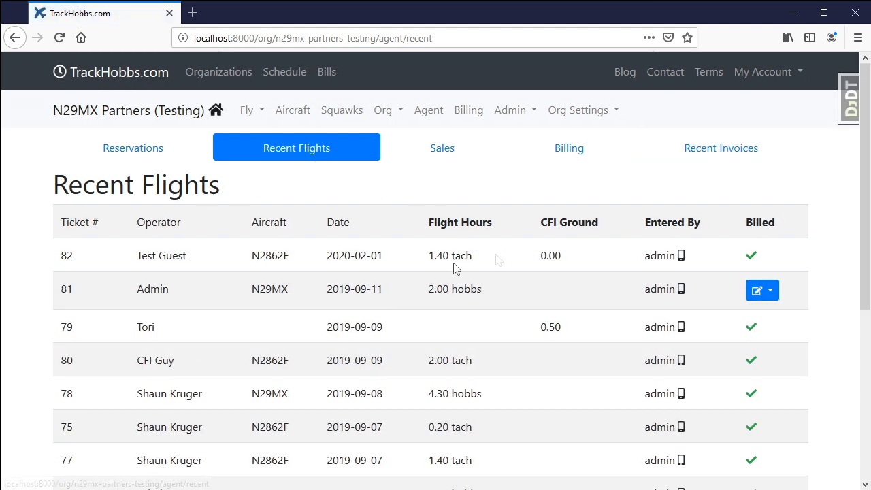